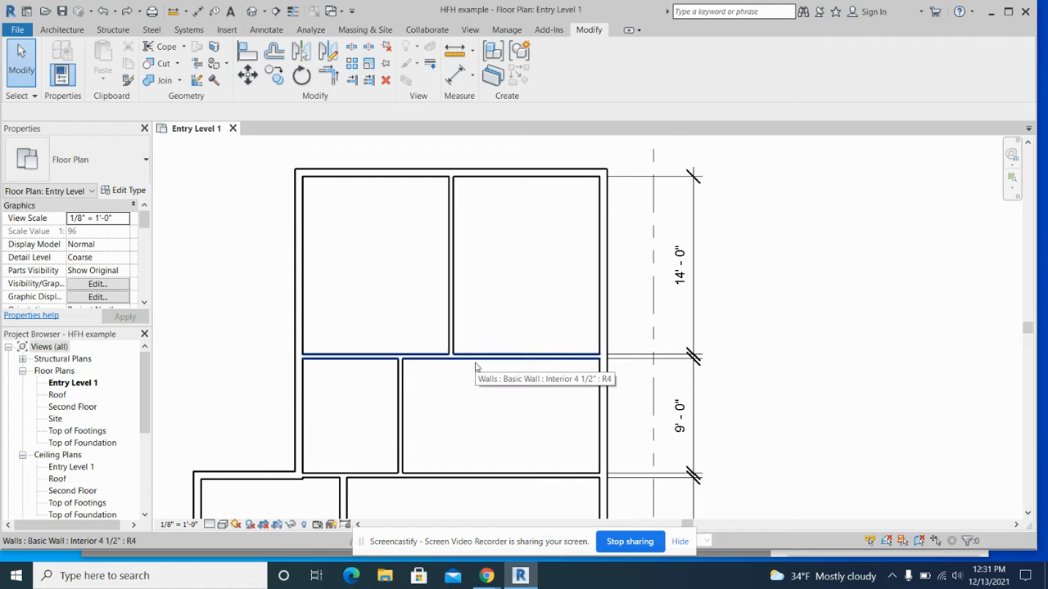
Place an aligned dimension between the wall dividing the two upper rooms and the offset vertical wall in the row below.
{"action": "left_click", "coordinate": [266, 29]}
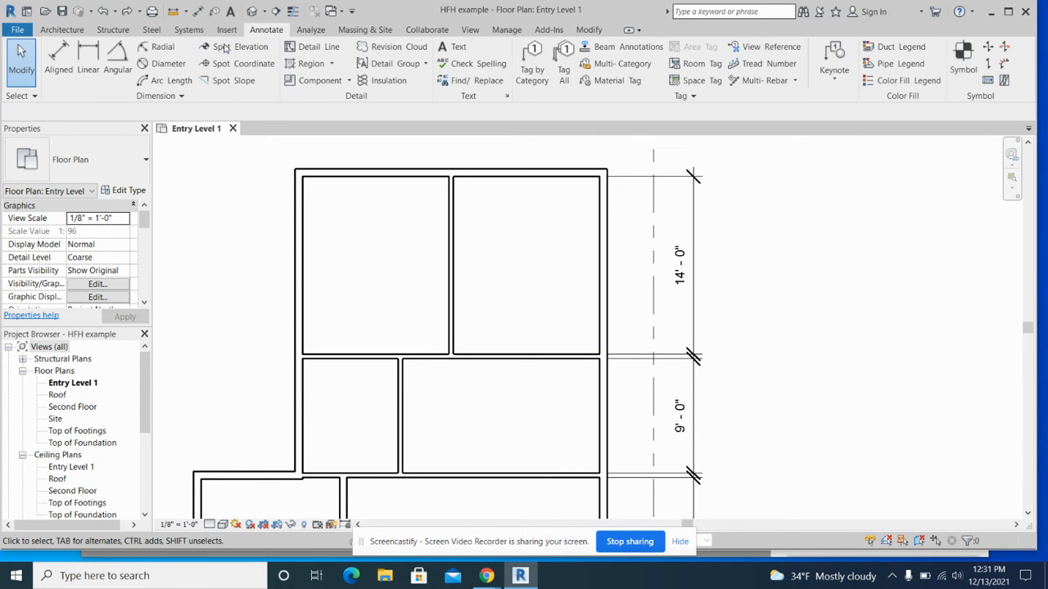
{"action": "left_click", "coordinate": [61, 51]}
{"action": "left_click", "coordinate": [453, 340]}
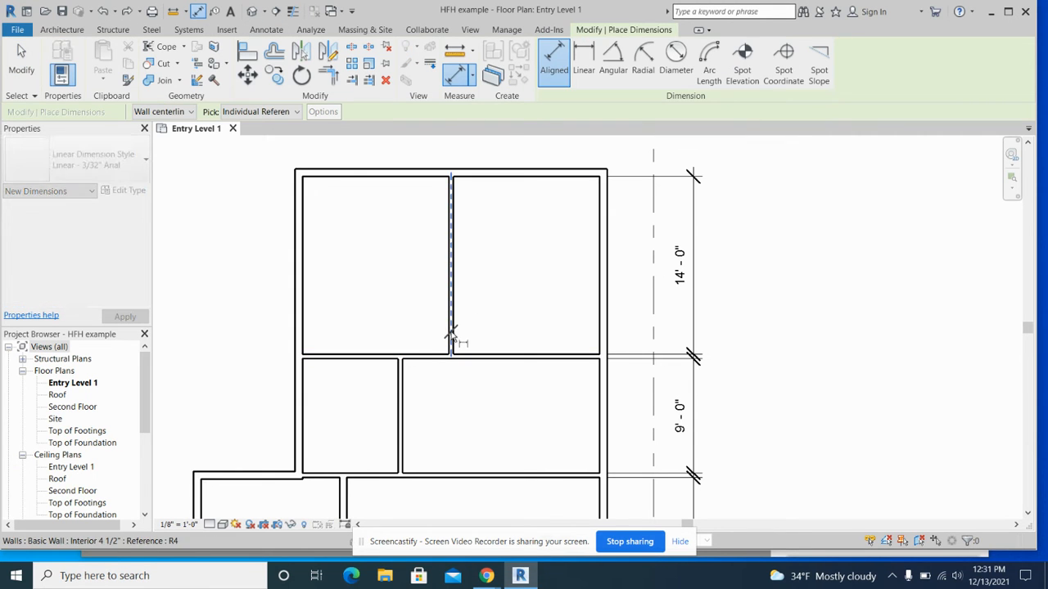
{"action": "left_click", "coordinate": [402, 369]}
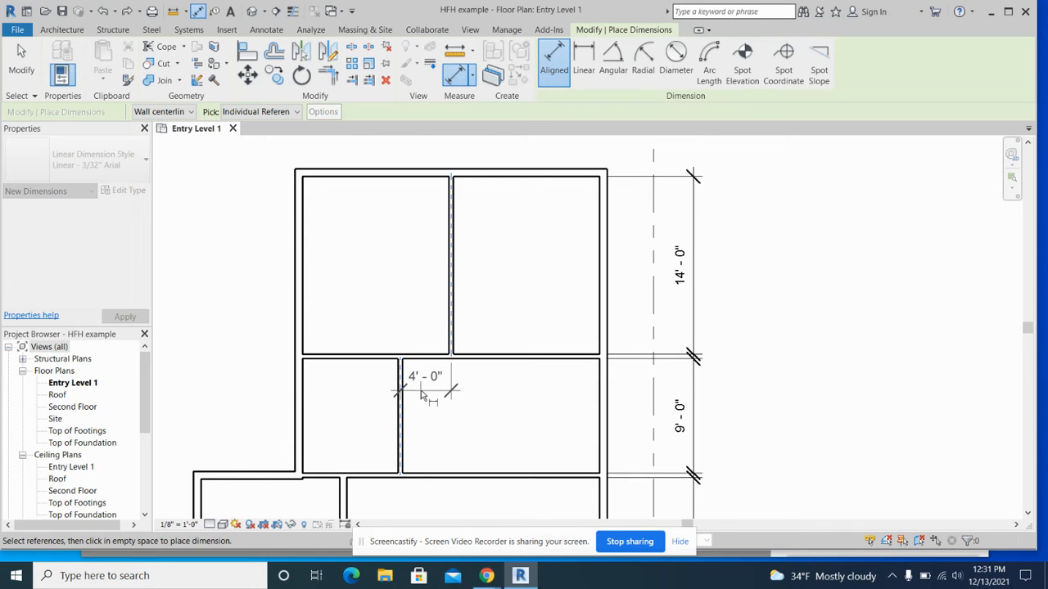
{"action": "left_click", "coordinate": [424, 388]}
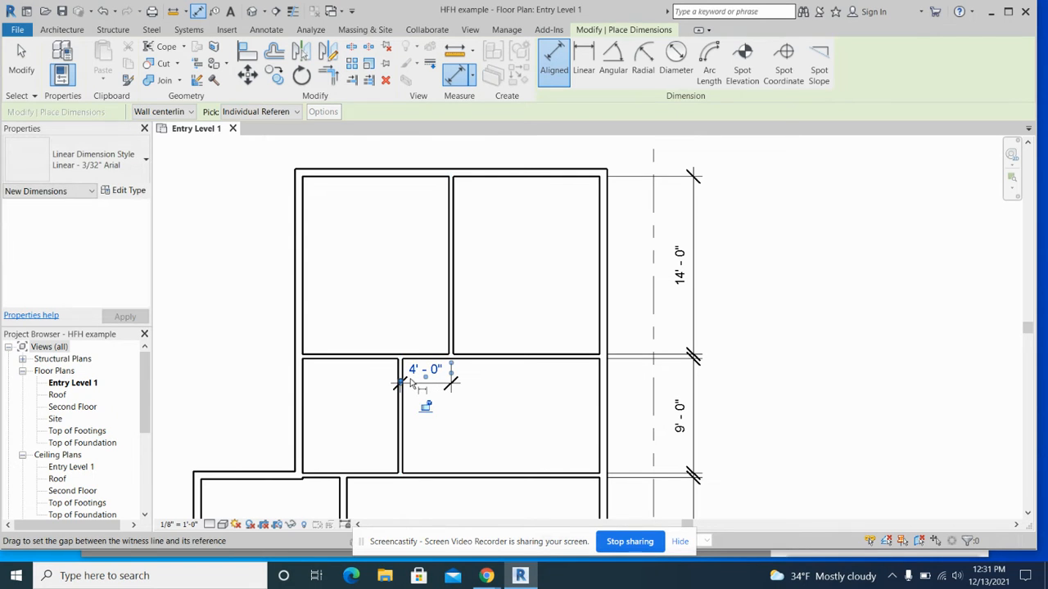
Move the new dimension's upper-wall witness line from the centerline to that wall's left face and end the dimension command.
{"action": "left_click_drag", "start_coordinate": [459, 382], "coordinate": [448, 382]}
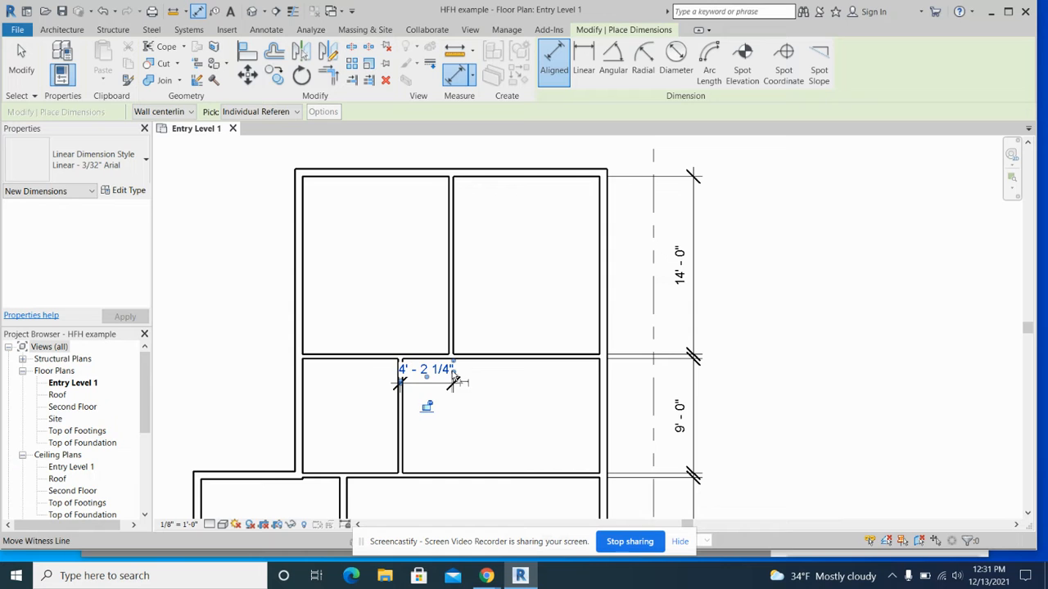
{"action": "scroll", "coordinate": [416, 357], "scroll_direction": "up", "scroll_amount": 3}
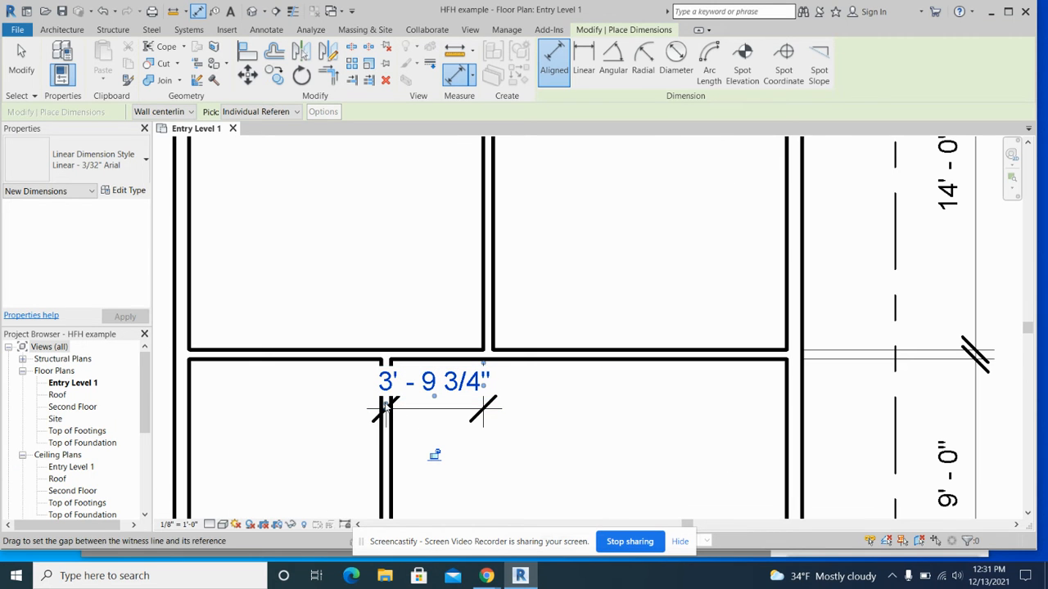
{"action": "scroll", "coordinate": [413, 383], "scroll_direction": "up", "scroll_amount": 5}
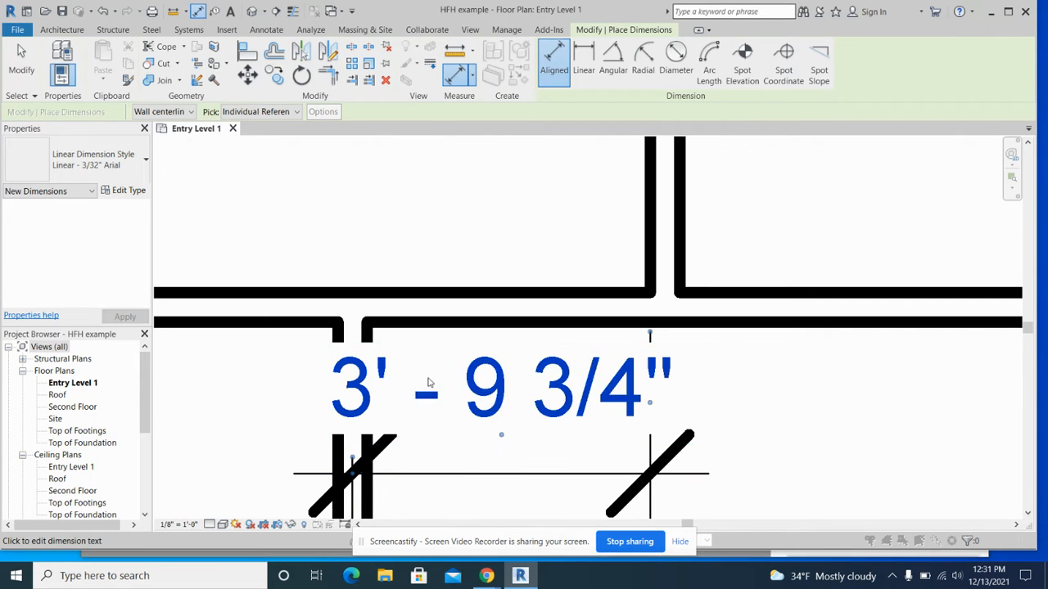
{"action": "left_click", "coordinate": [419, 382]}
{"action": "left_click", "coordinate": [516, 419]}
{"action": "scroll", "coordinate": [430, 377], "scroll_direction": "down", "scroll_amount": 2}
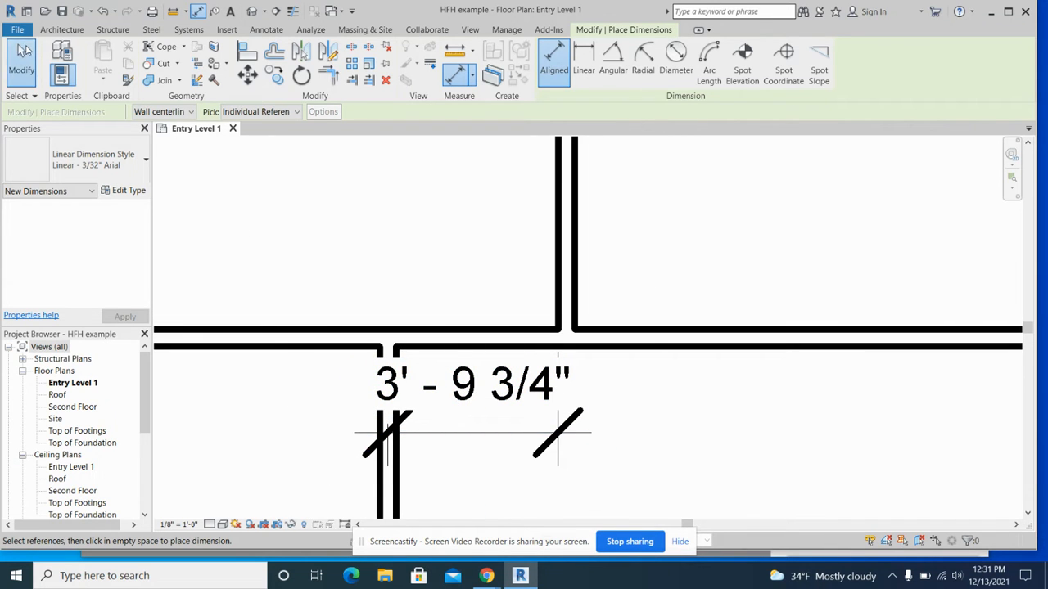
{"action": "key", "text": "Escape"}
{"action": "key", "text": "Escape"}
Pull the dimension text aside on a leader and move the other witness line to the lower wall's right face.
{"action": "left_click", "coordinate": [497, 377]}
{"action": "left_click_drag", "start_coordinate": [472, 415], "coordinate": [608, 423]}
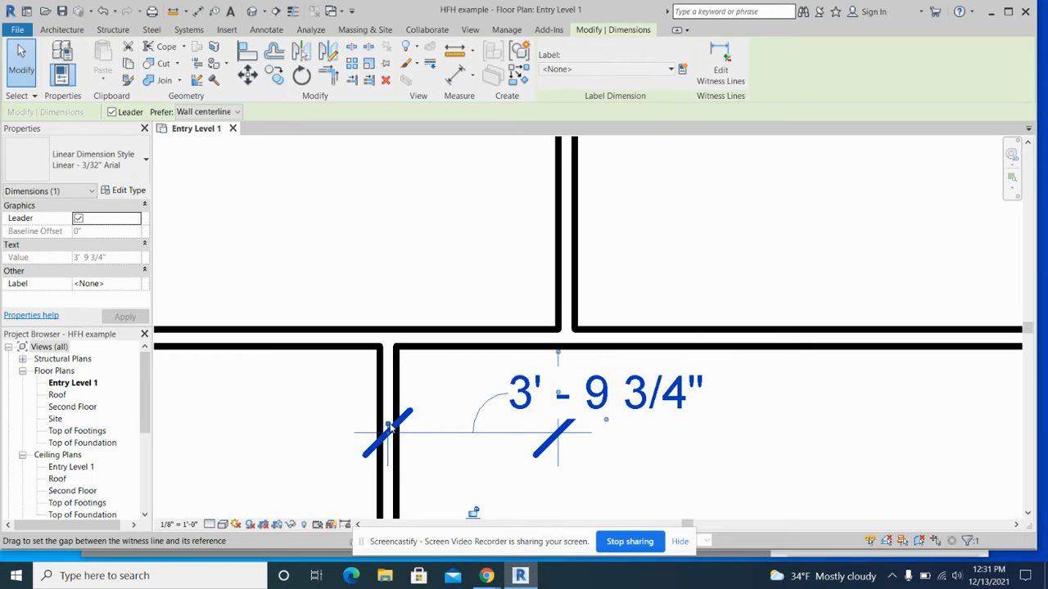
{"action": "left_click_drag", "start_coordinate": [390, 427], "coordinate": [403, 440]}
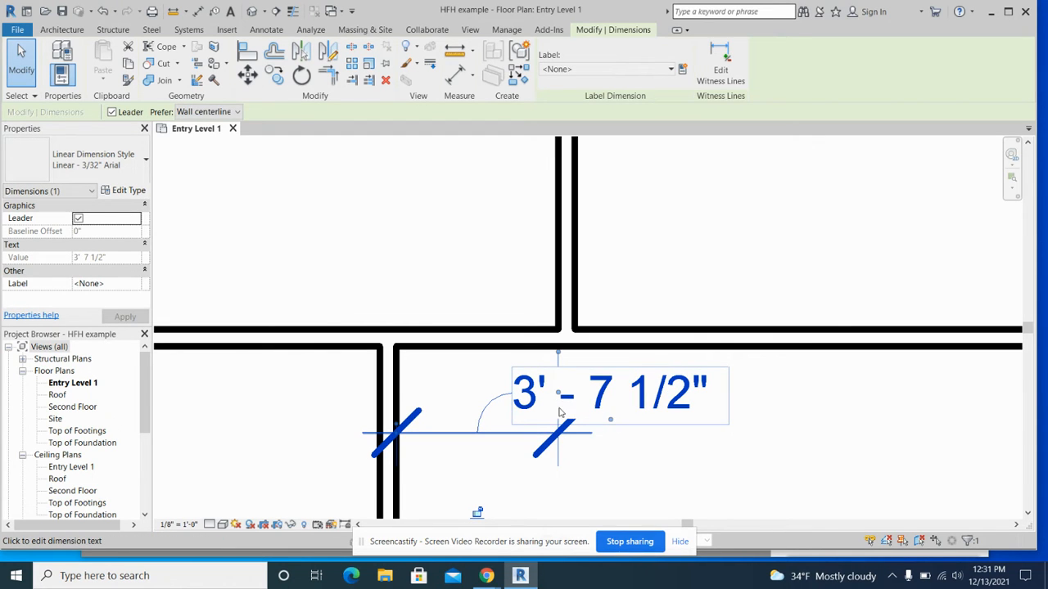
Shift the wall between the two upper rooms and set its face-to-face distance from the lower wall to 4'.
{"action": "scroll", "coordinate": [710, 396], "scroll_direction": "down", "scroll_amount": 3}
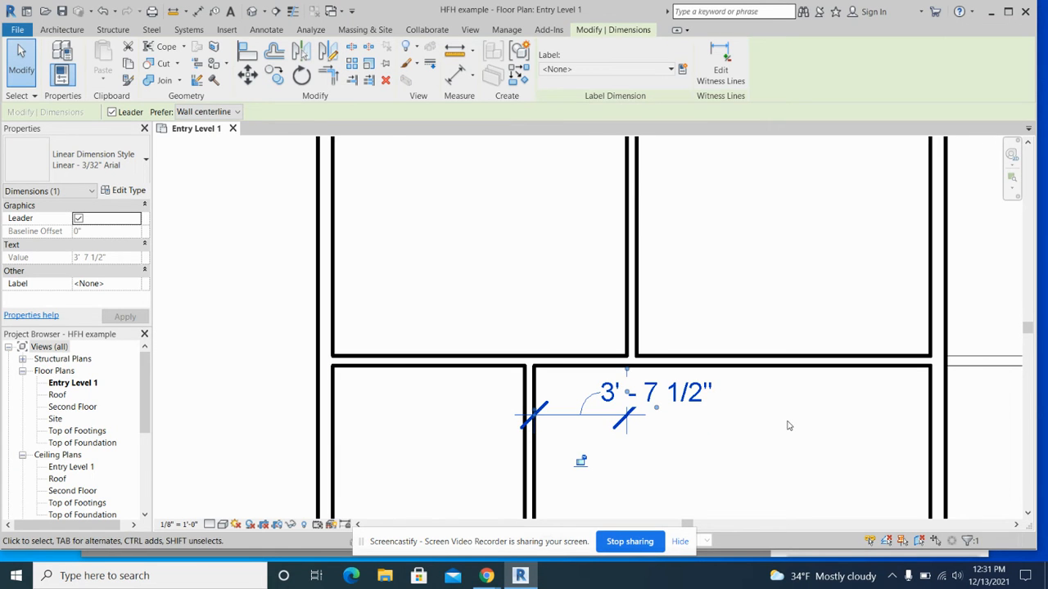
{"action": "scroll", "coordinate": [785, 423], "scroll_direction": "down", "scroll_amount": 2}
{"action": "middle_click_drag", "start_coordinate": [786, 423], "coordinate": [655, 408]}
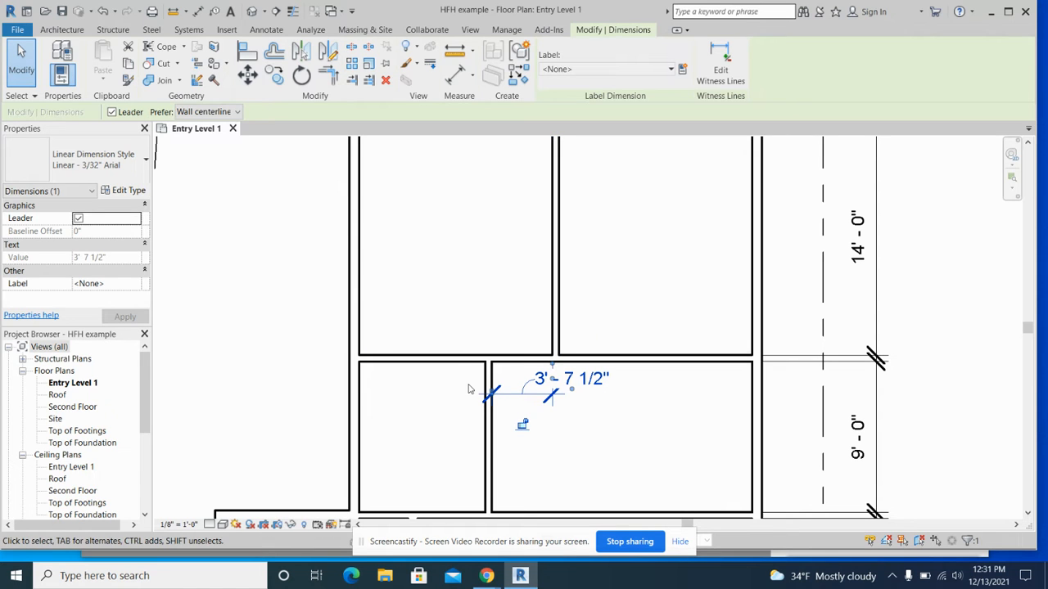
{"action": "scroll", "coordinate": [708, 390], "scroll_direction": "up", "scroll_amount": 2}
{"action": "scroll", "coordinate": [709, 390], "scroll_direction": "down", "scroll_amount": 3}
{"action": "middle_click_drag", "start_coordinate": [676, 346], "coordinate": [667, 390]}
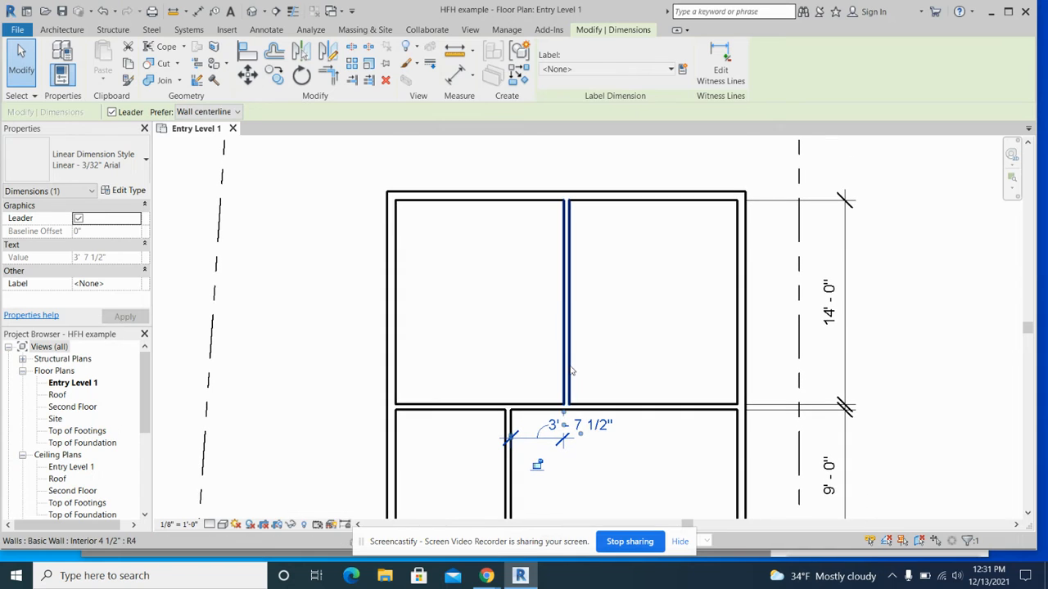
{"action": "left_click", "coordinate": [566, 311]}
{"action": "left_click_drag", "start_coordinate": [574, 312], "coordinate": [578, 316]}
{"action": "left_click", "coordinate": [586, 427]}
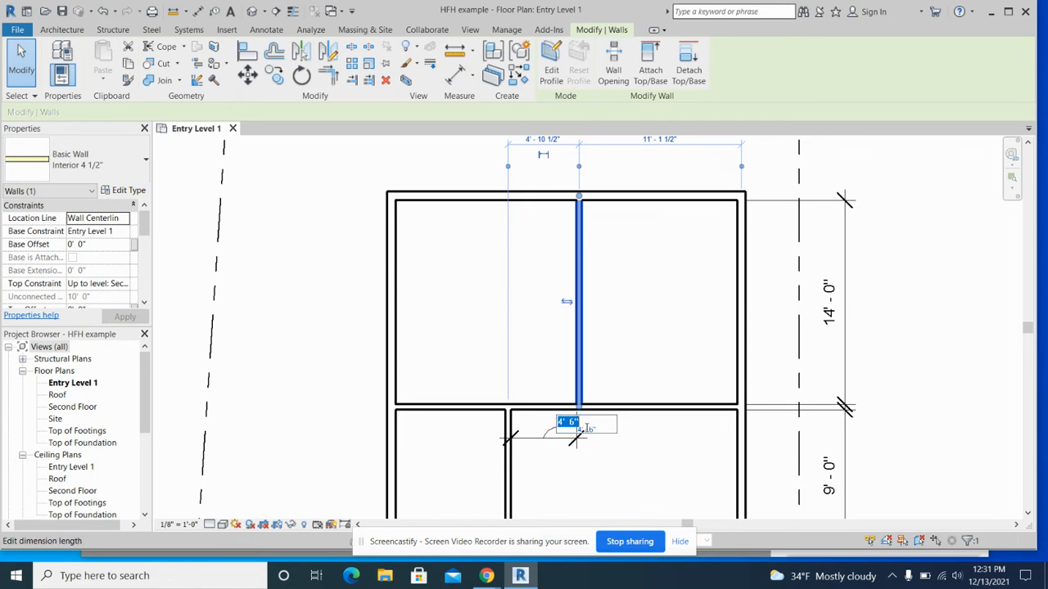
{"action": "type", "text": "4"}
{"action": "key", "text": "Return"}
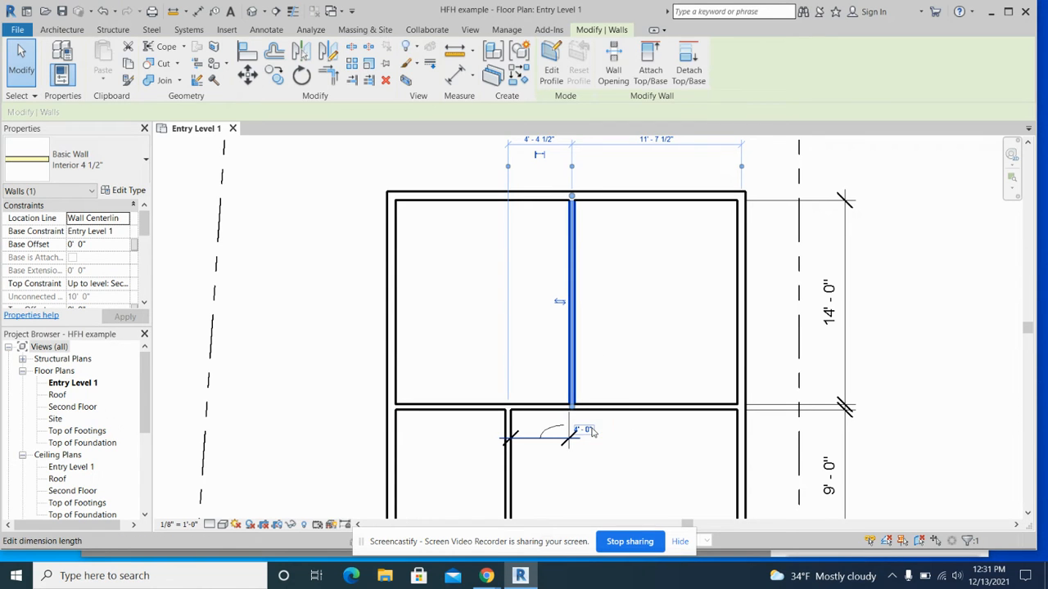
{"action": "key", "text": "Escape"}
Delete the 4'-0" dimension between the two offset walls while leaving the walls constrained.
{"action": "scroll", "coordinate": [576, 428], "scroll_direction": "up", "scroll_amount": 4}
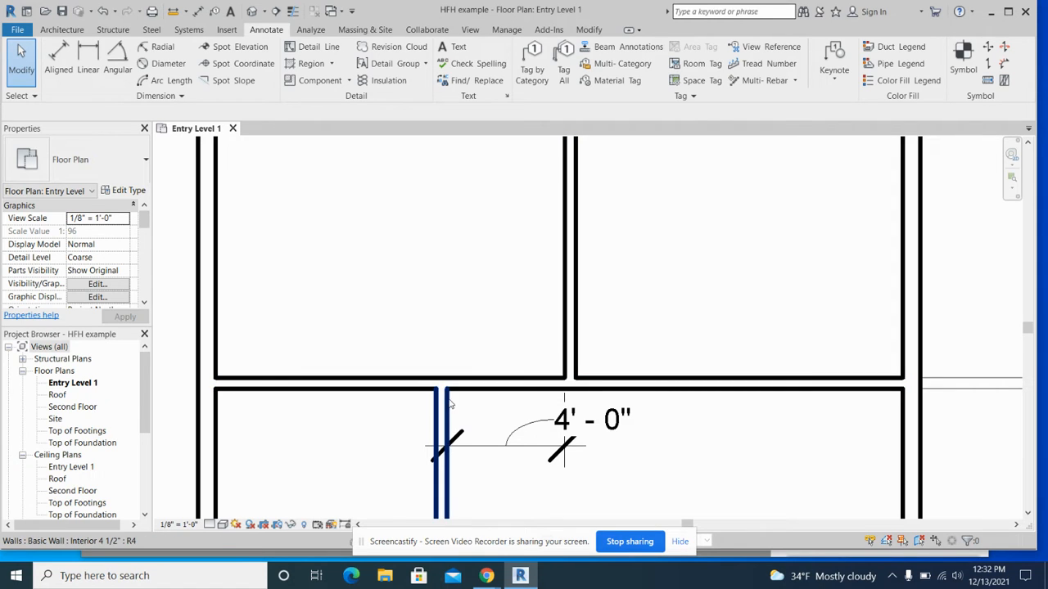
{"action": "left_click", "coordinate": [561, 455]}
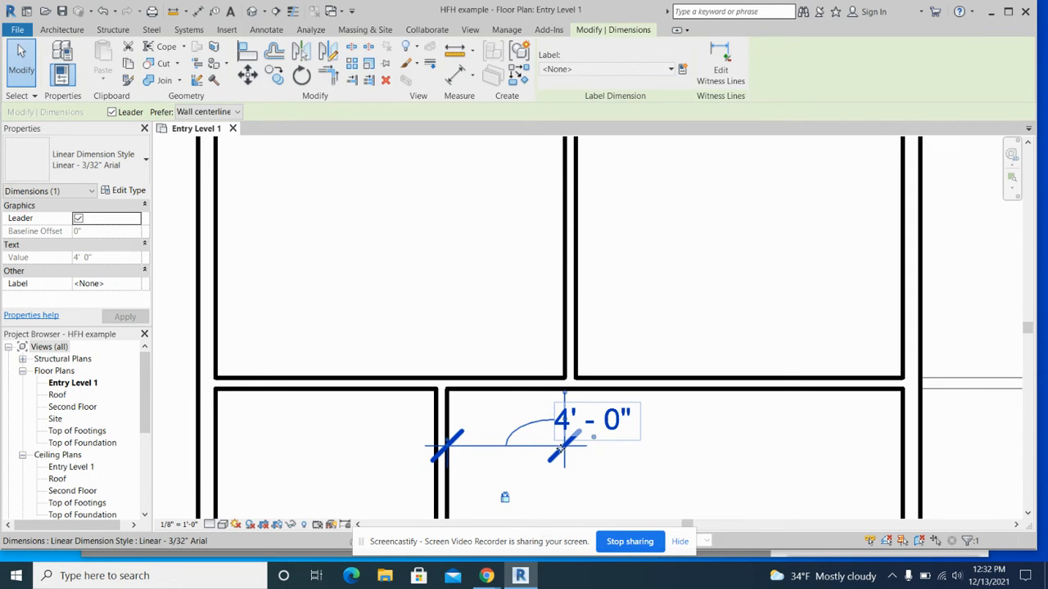
{"action": "key", "text": "Delete"}
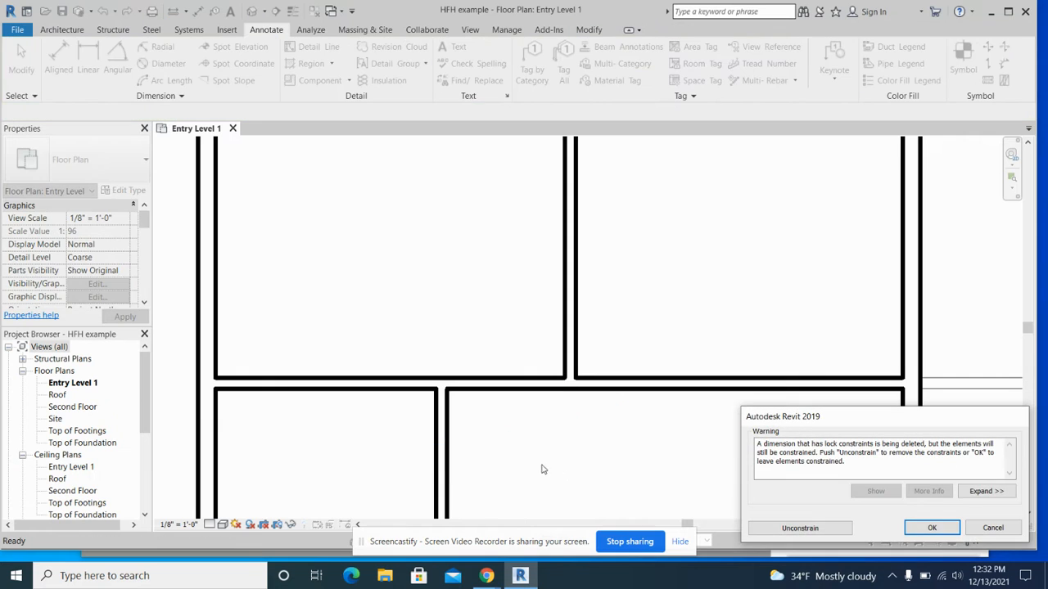
{"action": "left_click", "coordinate": [931, 528]}
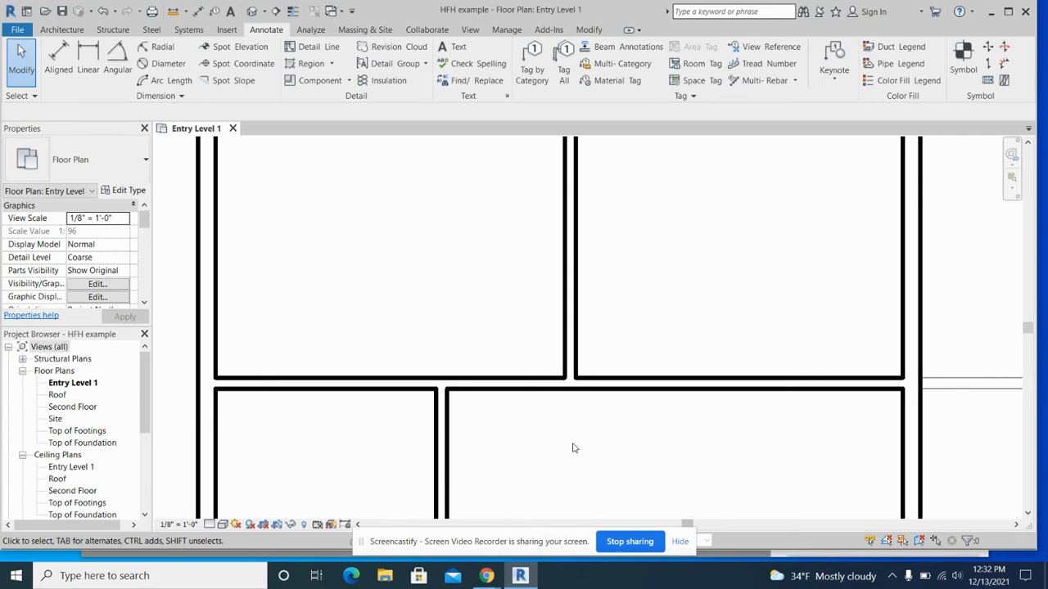
Start loading a family and browse to the Residential subfolder of the US Imperial Doors library.
{"action": "scroll", "coordinate": [595, 409], "scroll_direction": "down", "scroll_amount": 3}
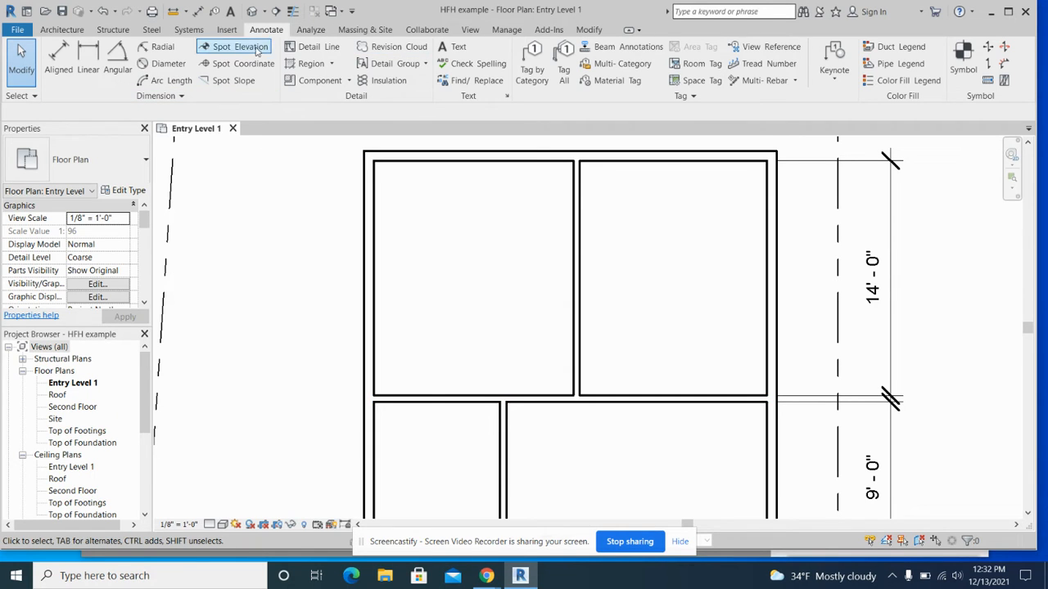
{"action": "left_click", "coordinate": [226, 29]}
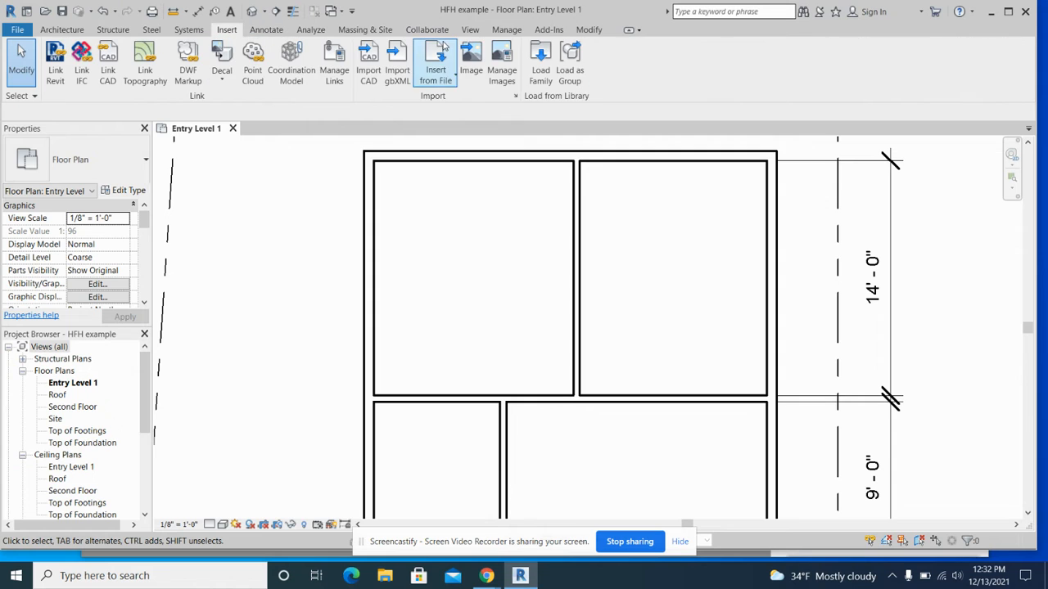
{"action": "left_click", "coordinate": [547, 69]}
{"action": "scroll", "coordinate": [425, 245], "scroll_direction": "down", "scroll_amount": 2}
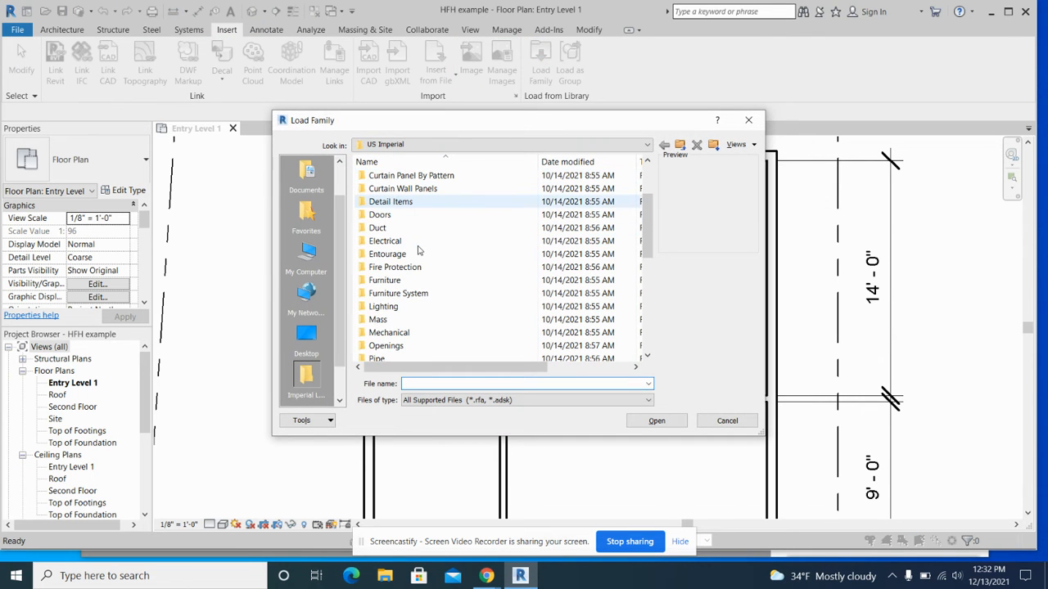
{"action": "left_click", "coordinate": [386, 215]}
{"action": "double_click", "coordinate": [386, 214]}
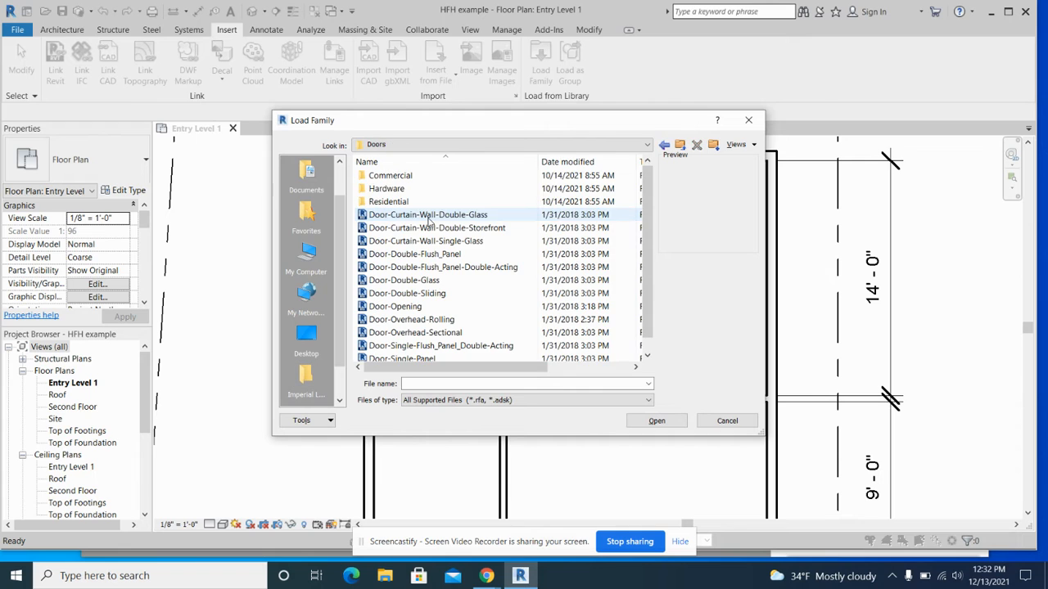
{"action": "double_click", "coordinate": [397, 201]}
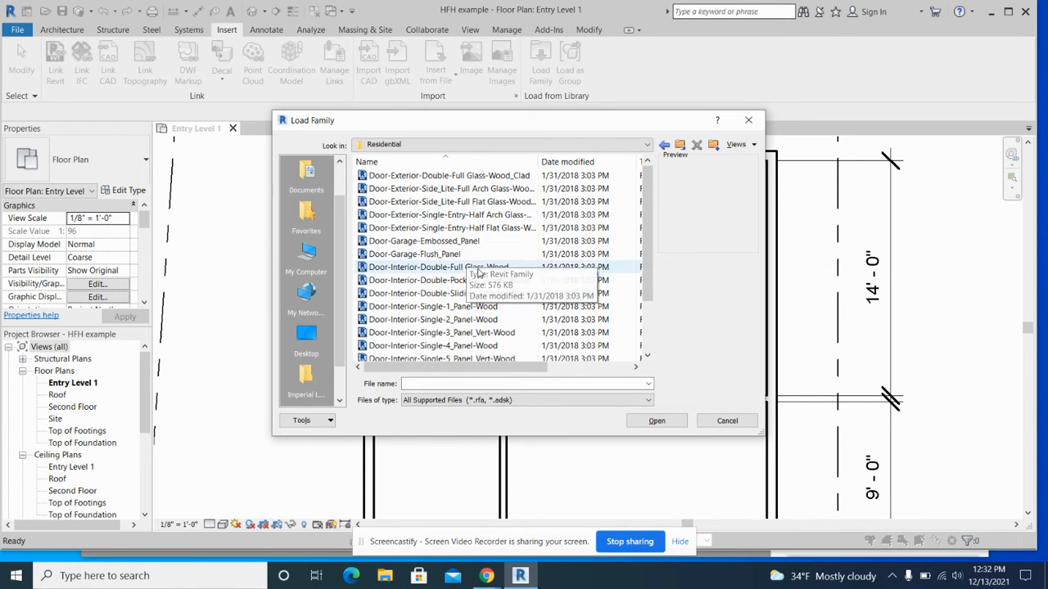
Choose the Door-Interior-Single-1_Panel-Wood family and open its type selection.
{"action": "left_click", "coordinate": [514, 299]}
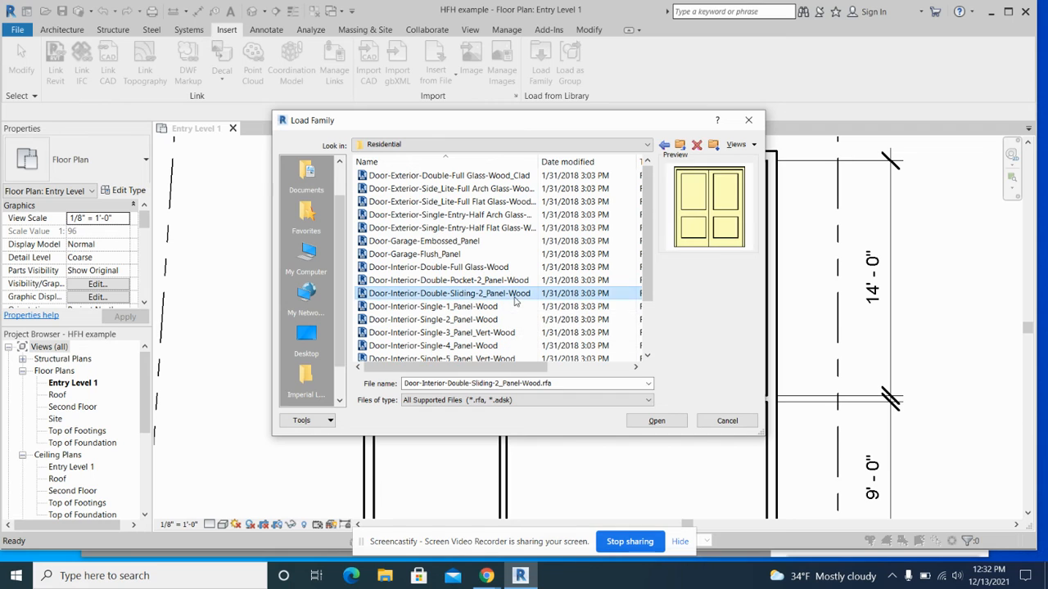
{"action": "left_click", "coordinate": [494, 308]}
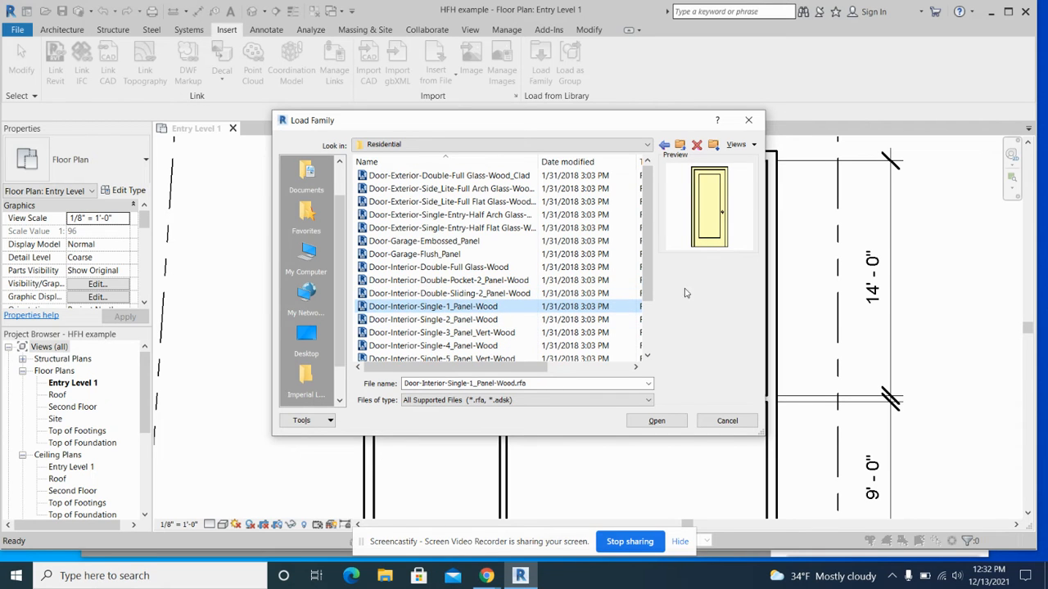
{"action": "left_click", "coordinate": [659, 422]}
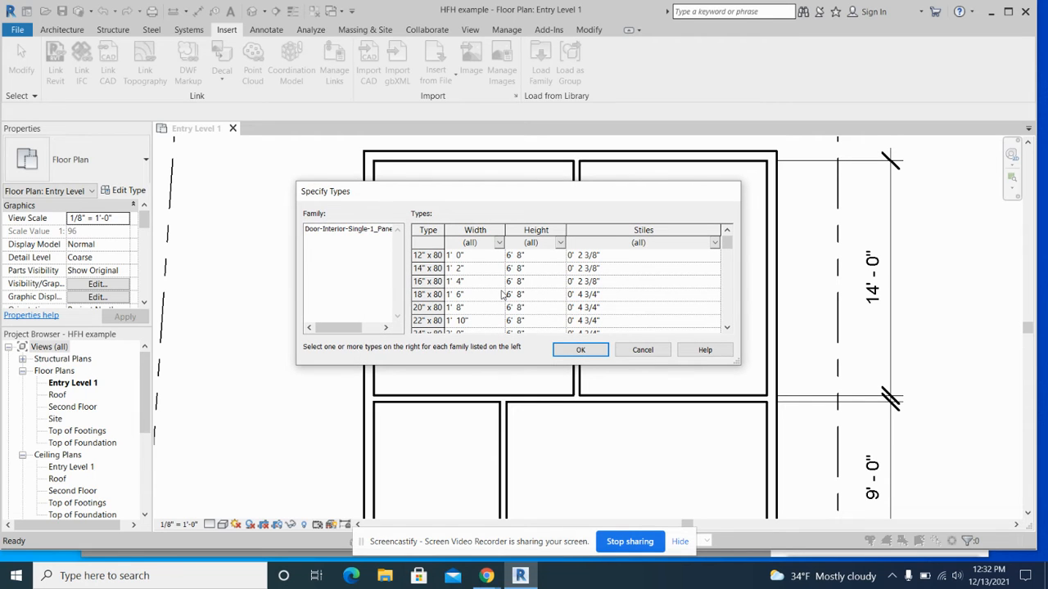
Look through the door family's available sizes and select the 36" x 84" type.
{"action": "scroll", "coordinate": [505, 295], "scroll_direction": "down", "scroll_amount": 1}
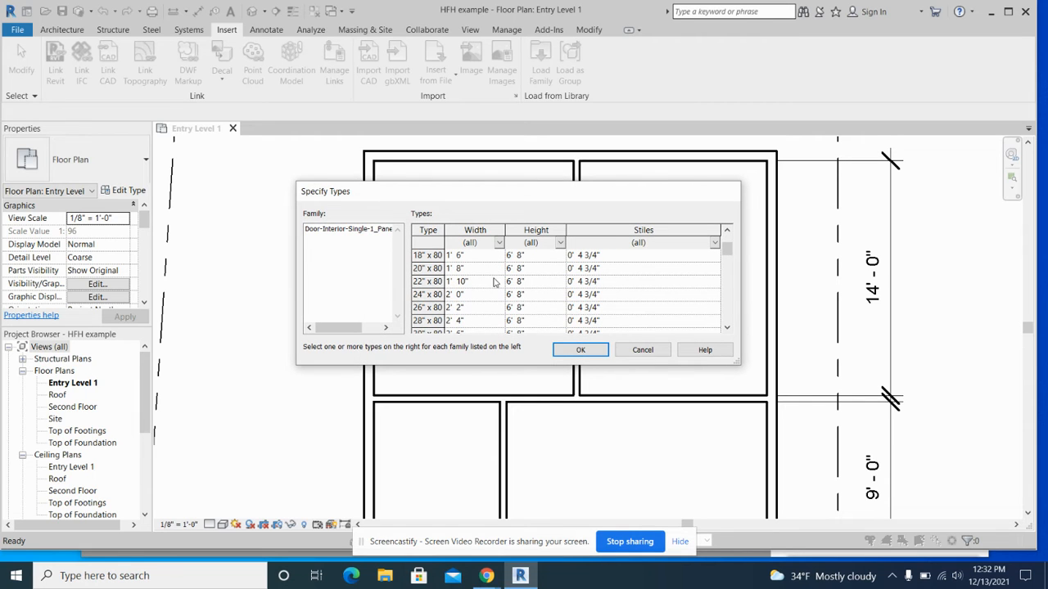
{"action": "scroll", "coordinate": [483, 279], "scroll_direction": "down", "scroll_amount": 1}
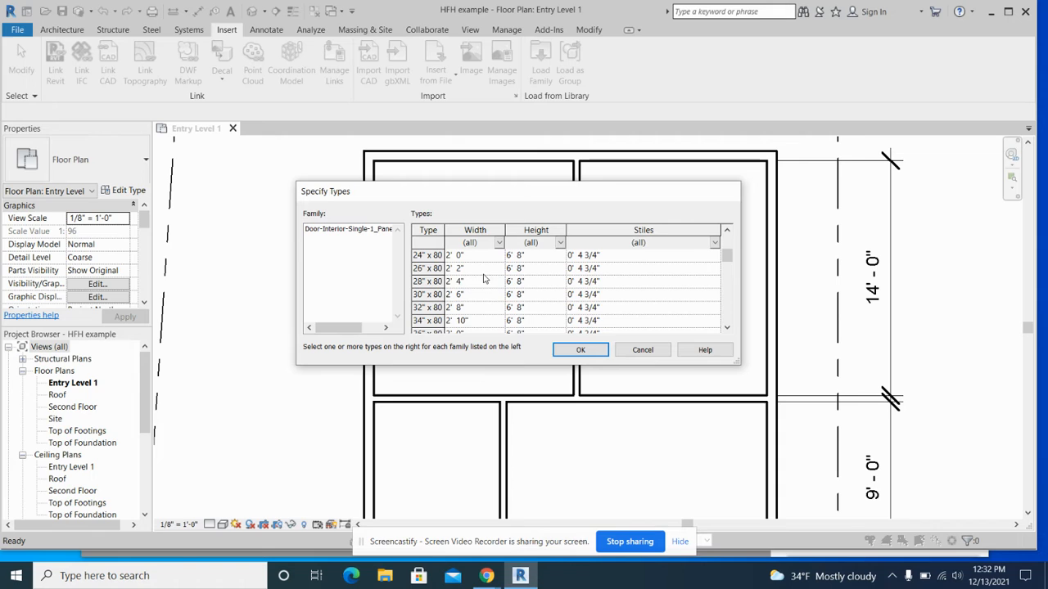
{"action": "scroll", "coordinate": [427, 287], "scroll_direction": "down", "scroll_amount": 2}
{"action": "scroll", "coordinate": [427, 286], "scroll_direction": "down", "scroll_amount": 7}
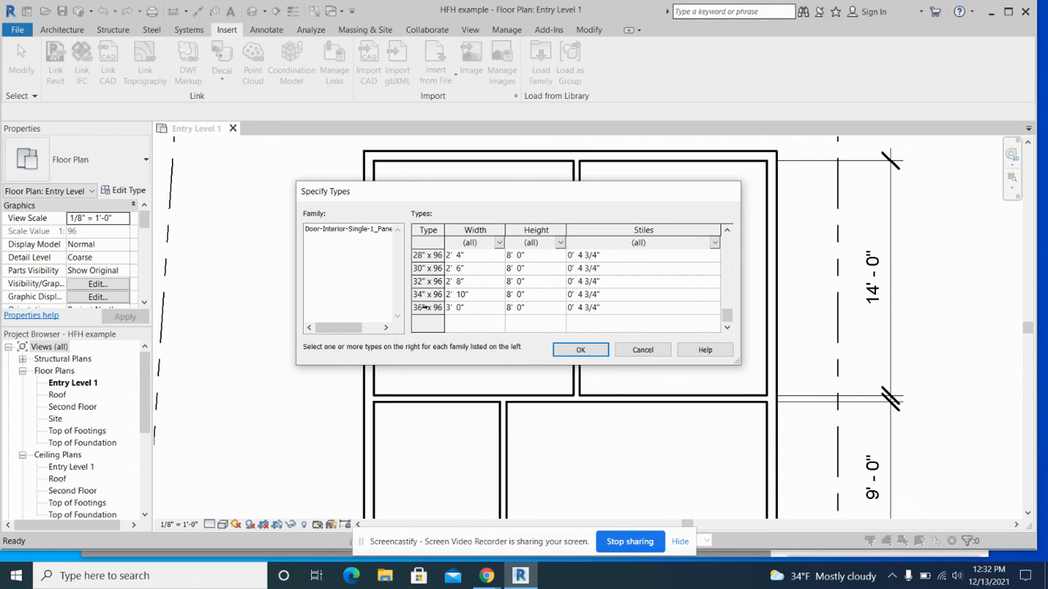
{"action": "scroll", "coordinate": [425, 307], "scroll_direction": "up", "scroll_amount": 2}
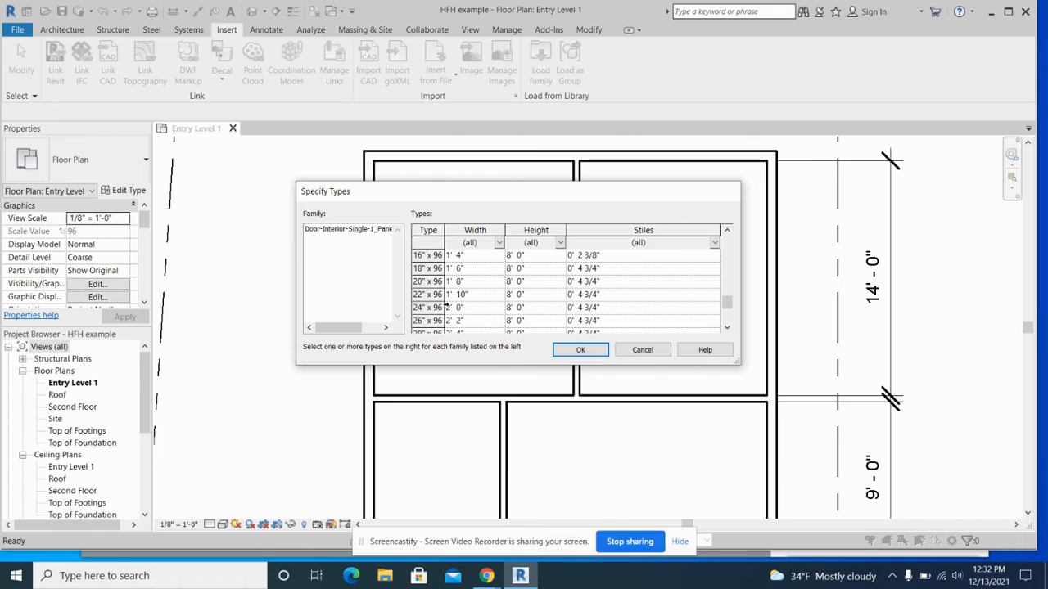
{"action": "scroll", "coordinate": [458, 307], "scroll_direction": "down", "scroll_amount": 2}
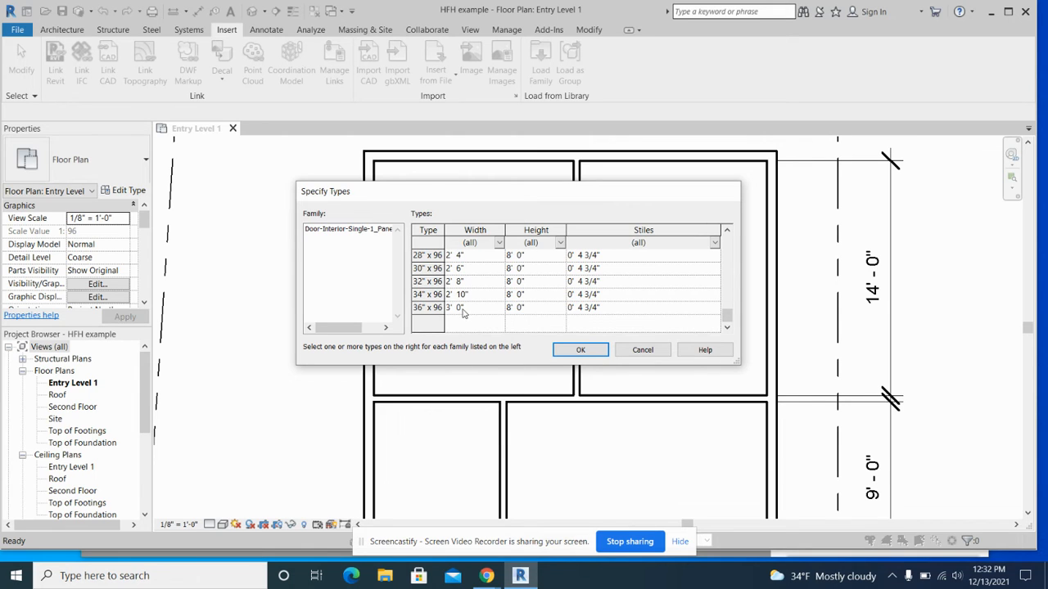
{"action": "scroll", "coordinate": [476, 313], "scroll_direction": "up", "scroll_amount": 4}
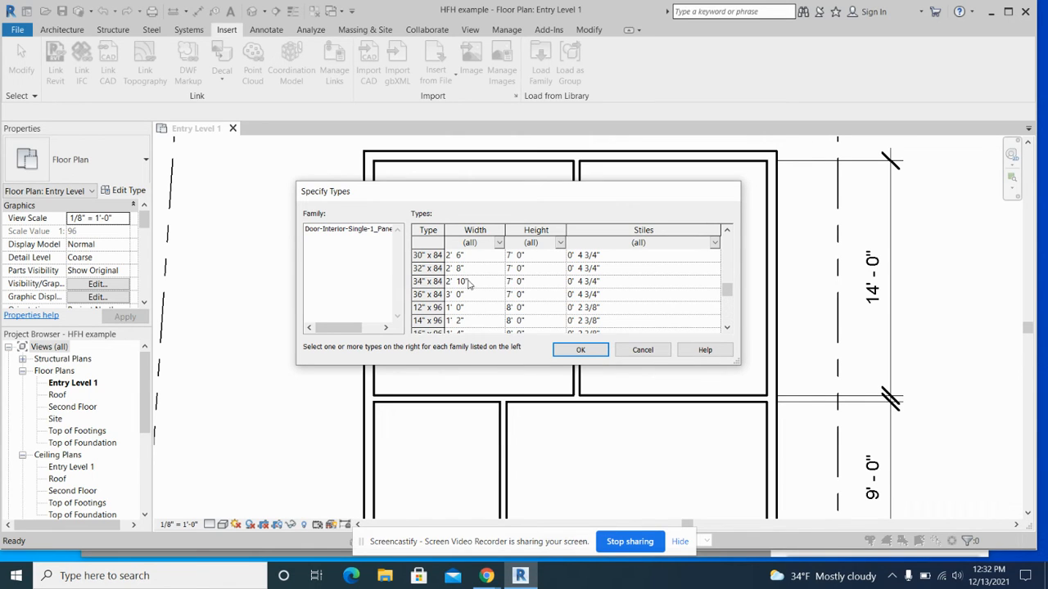
{"action": "left_click", "coordinate": [462, 296]}
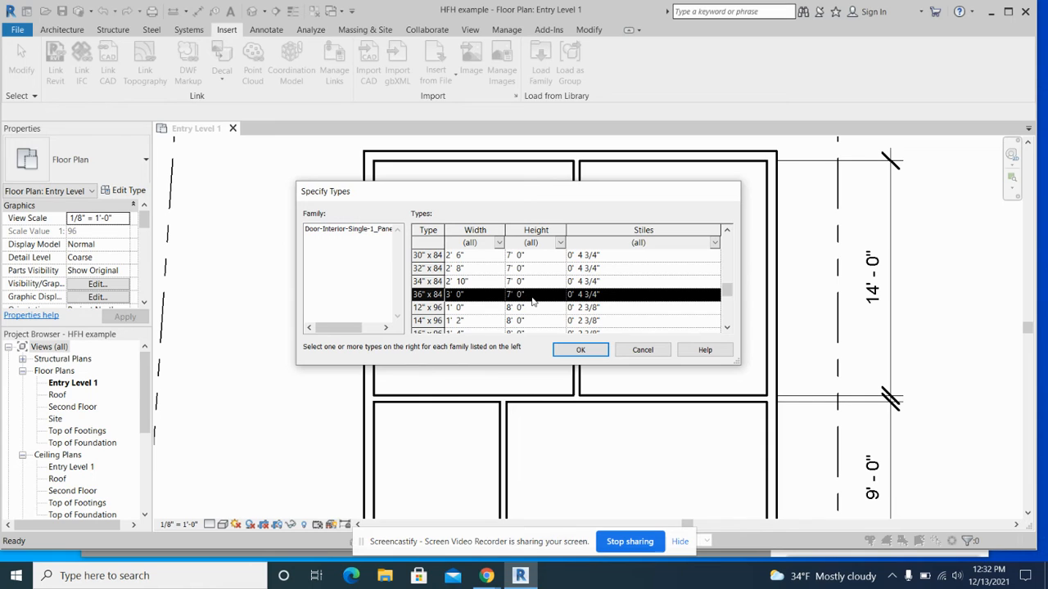
Choose the 36" x 80" type of the single-panel wood interior door and load it into the project.
{"action": "scroll", "coordinate": [532, 301], "scroll_direction": "down", "scroll_amount": 3}
{"action": "scroll", "coordinate": [491, 317], "scroll_direction": "down", "scroll_amount": 1}
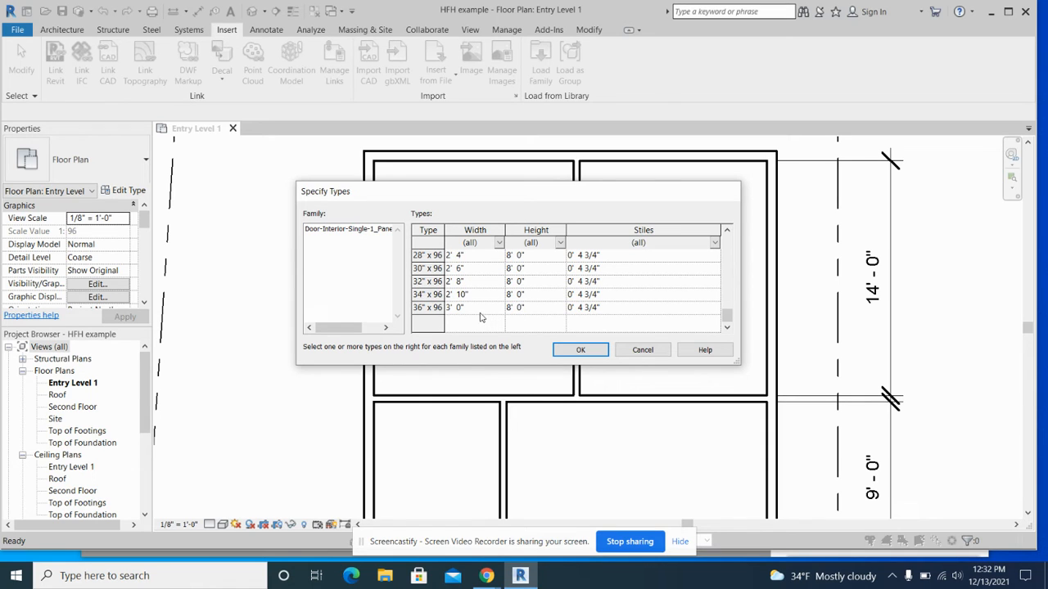
{"action": "scroll", "coordinate": [532, 303], "scroll_direction": "up", "scroll_amount": 6}
{"action": "scroll", "coordinate": [534, 299], "scroll_direction": "up", "scroll_amount": 1}
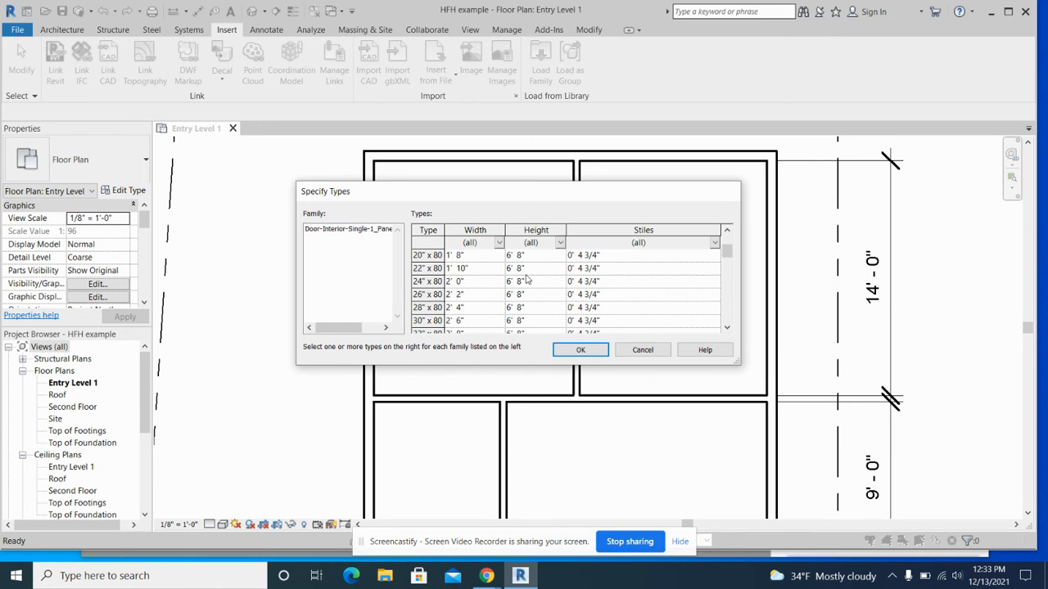
{"action": "scroll", "coordinate": [527, 281], "scroll_direction": "down", "scroll_amount": 1}
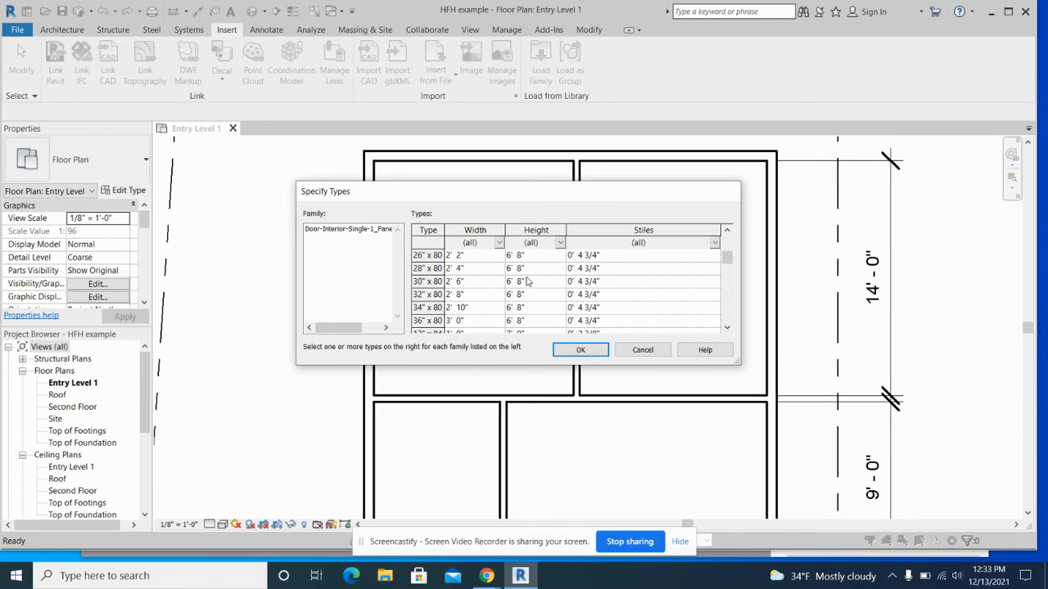
{"action": "left_click", "coordinate": [439, 320]}
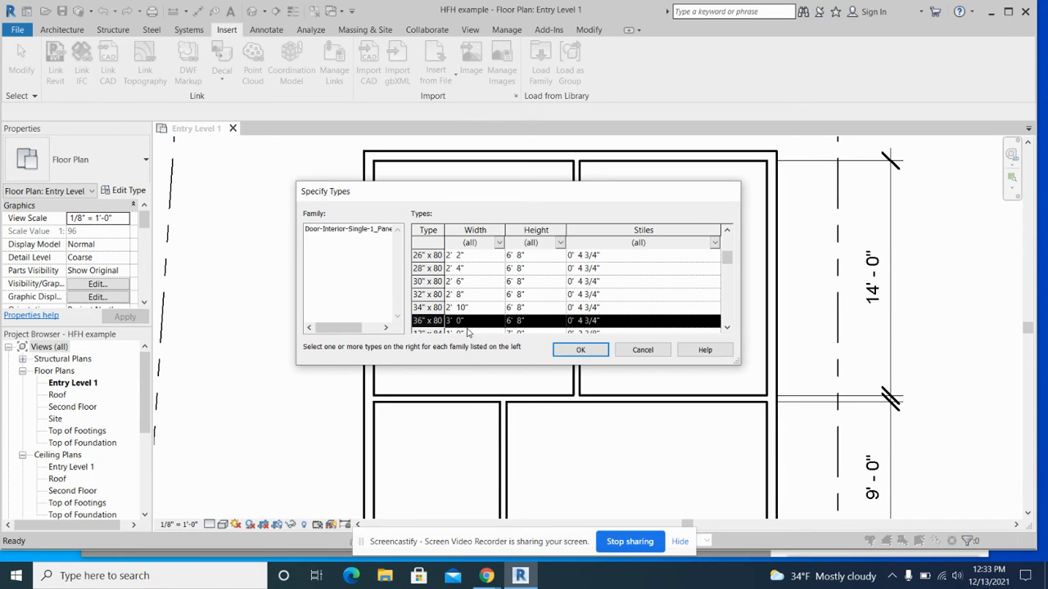
{"action": "left_click", "coordinate": [580, 351]}
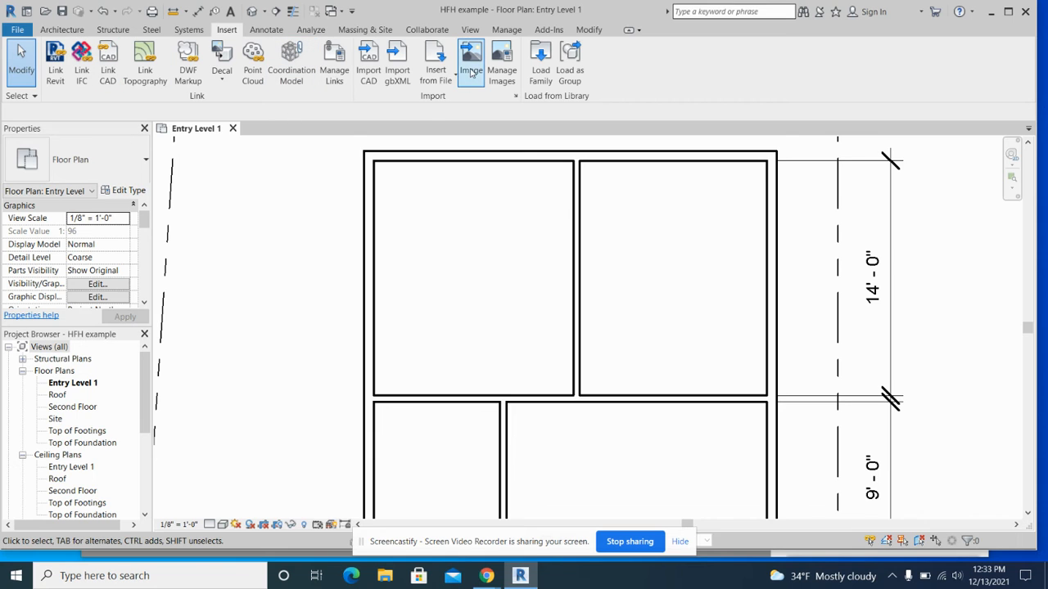
Find the loaded interior single-panel door among the project's door families and select its 36" x 80" type.
{"action": "scroll", "coordinate": [59, 442], "scroll_direction": "down", "scroll_amount": 5}
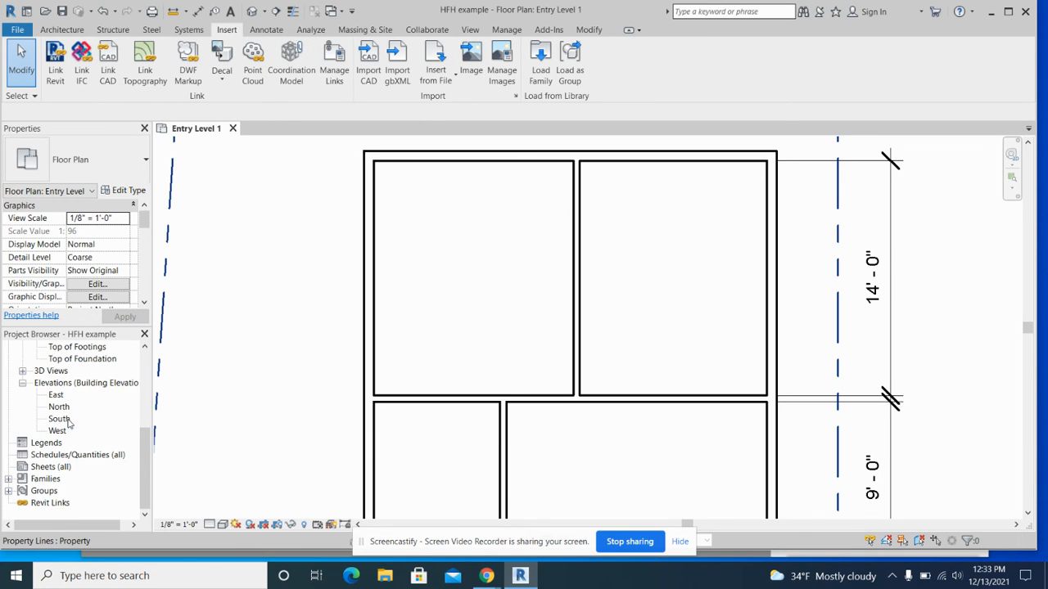
{"action": "left_click", "coordinate": [8, 479]}
{"action": "left_click", "coordinate": [24, 479]}
{"action": "scroll", "coordinate": [27, 479], "scroll_direction": "down", "scroll_amount": 1}
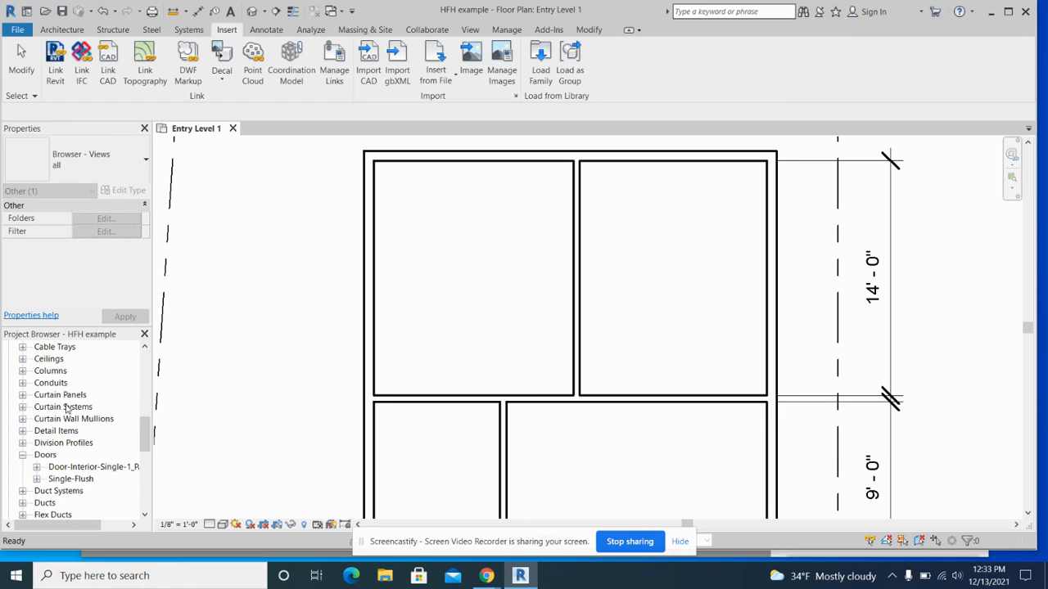
{"action": "left_click", "coordinate": [69, 467]}
{"action": "left_click", "coordinate": [36, 466]}
{"action": "left_click", "coordinate": [75, 479]}
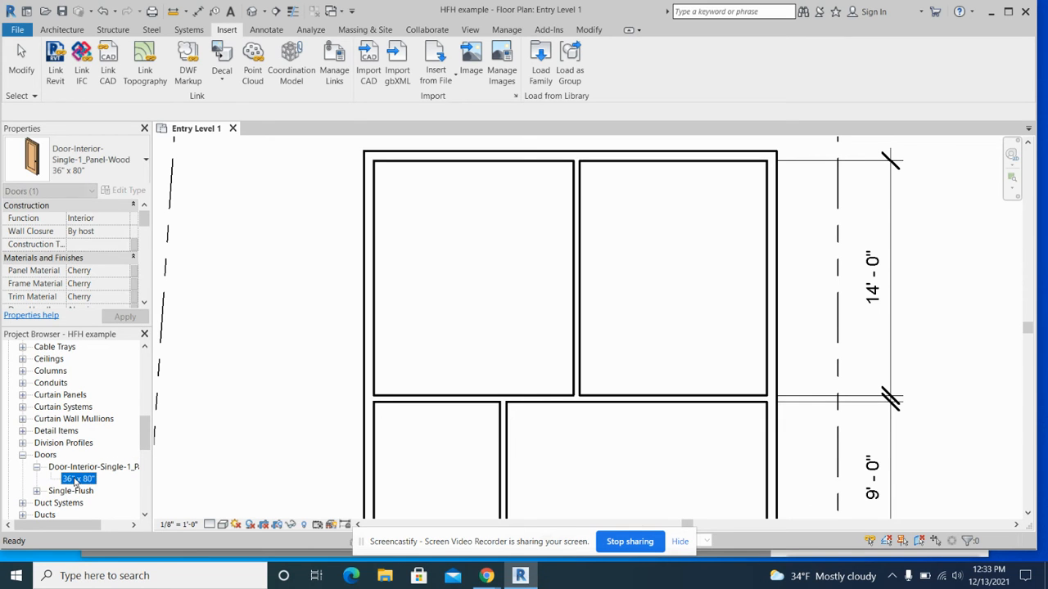
Place the 36" x 80" door in the wall below the upper-left room, beside the dividing wall and swinging into that room.
{"action": "left_click", "coordinate": [79, 480]}
{"action": "left_click", "coordinate": [113, 493]}
{"action": "left_click_drag", "start_coordinate": [79, 481], "coordinate": [538, 396]}
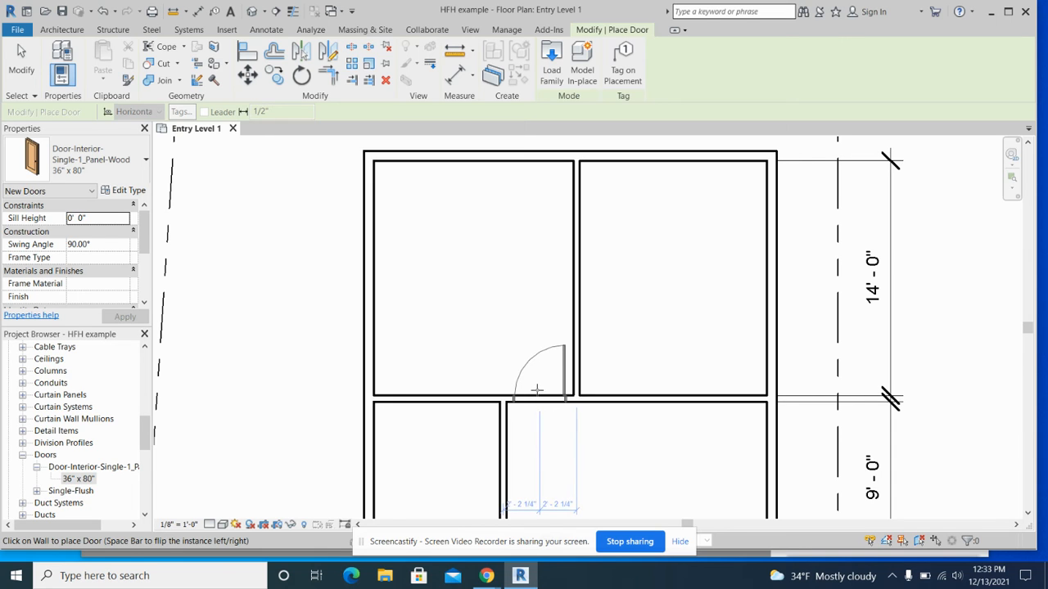
{"action": "left_click", "coordinate": [537, 391]}
{"action": "left_click", "coordinate": [575, 347]}
{"action": "key", "text": "Escape"}
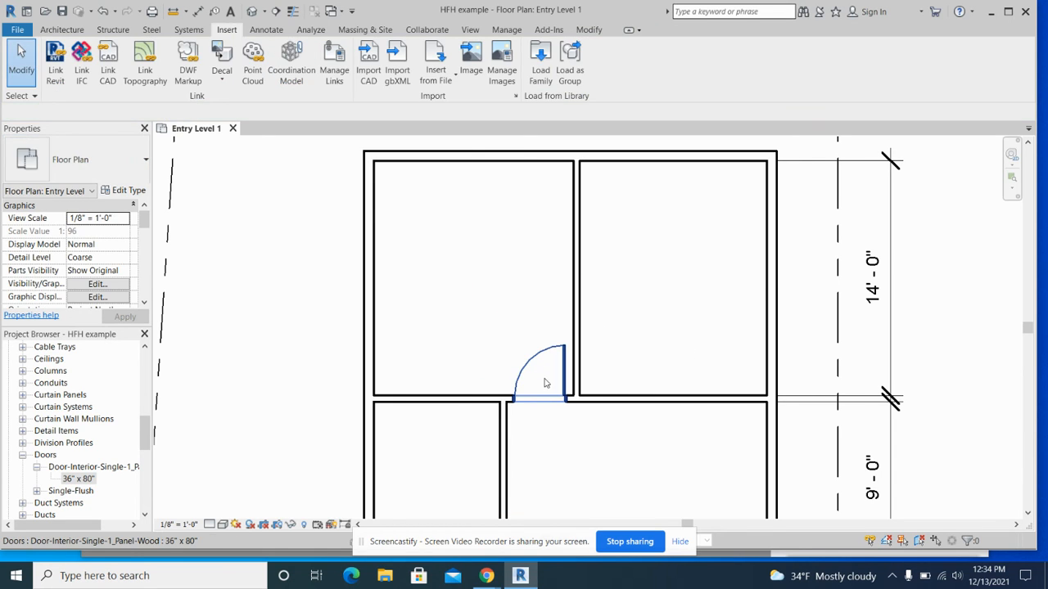
Flip the placed door's facing and hand, then return it to swing into the upper-left room with hinges beside the dividing wall.
{"action": "left_click", "coordinate": [540, 377]}
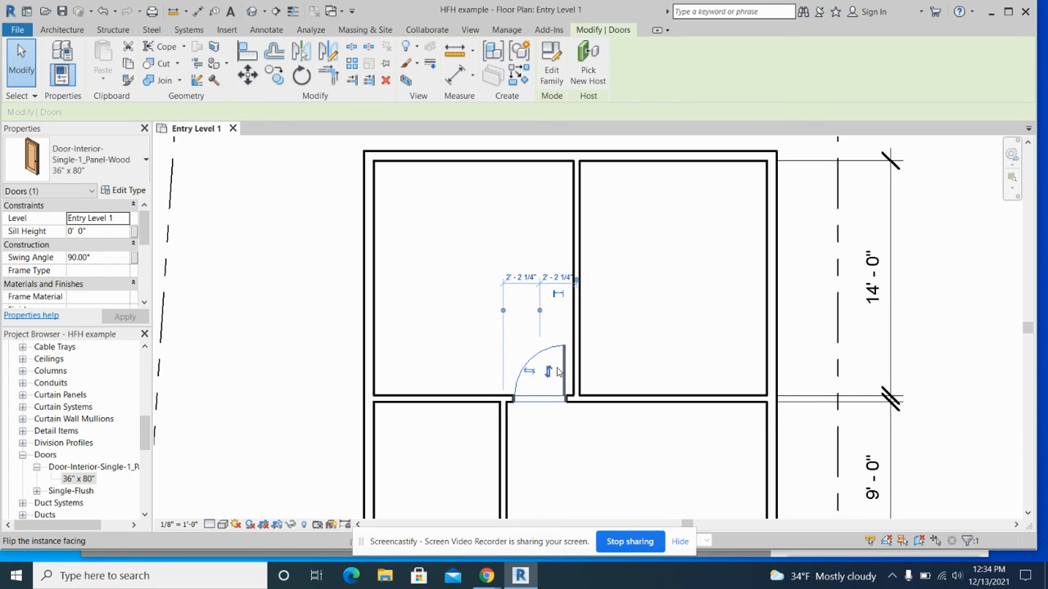
{"action": "left_click", "coordinate": [548, 372]}
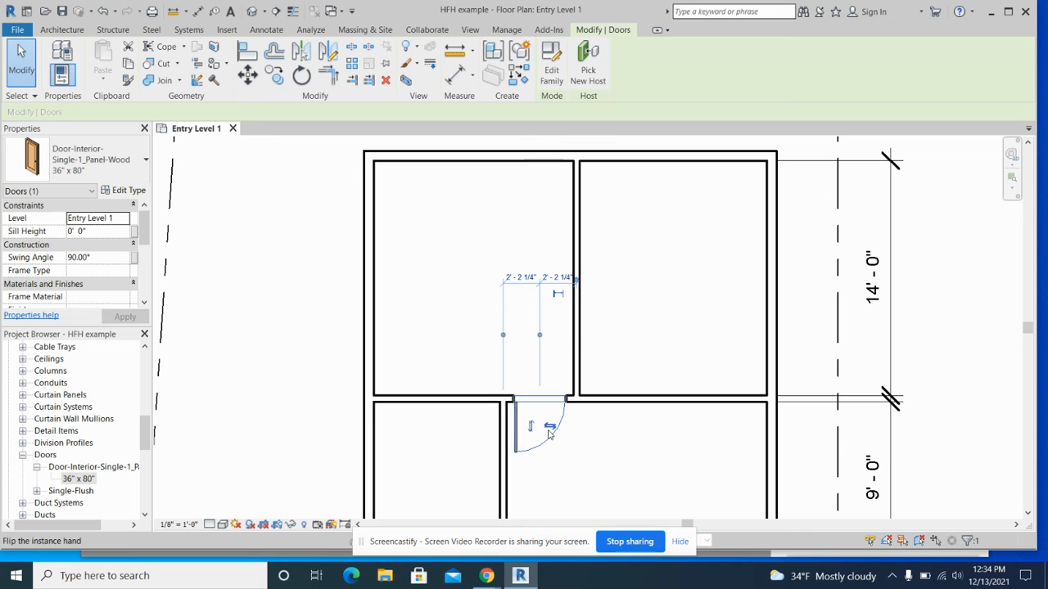
{"action": "left_click", "coordinate": [530, 426]}
{"action": "left_click", "coordinate": [549, 426]}
{"action": "left_click", "coordinate": [551, 427]}
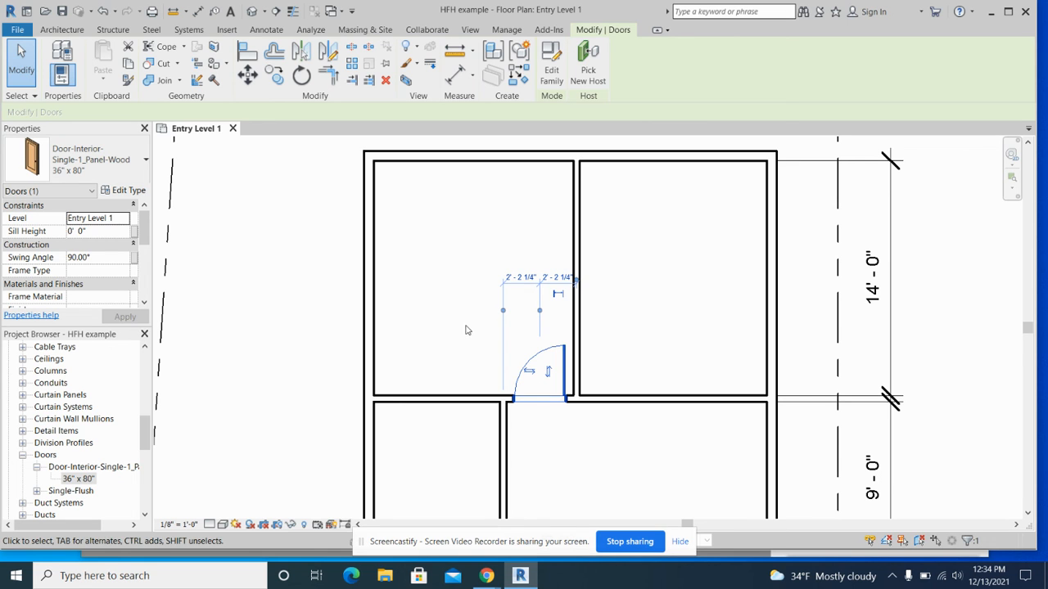
{"action": "middle_click_drag", "start_coordinate": [568, 421], "coordinate": [515, 434]}
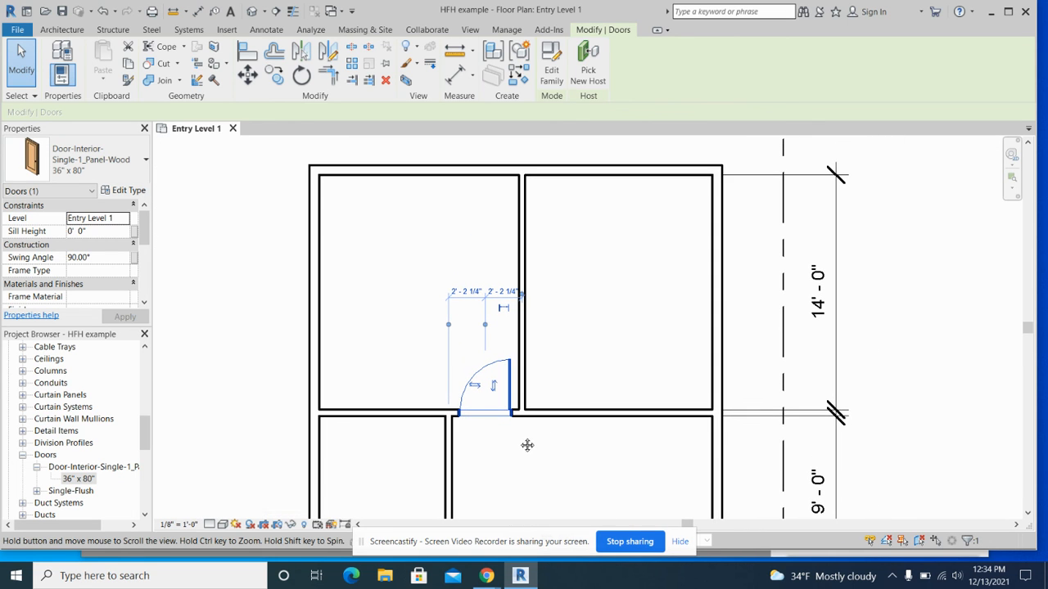